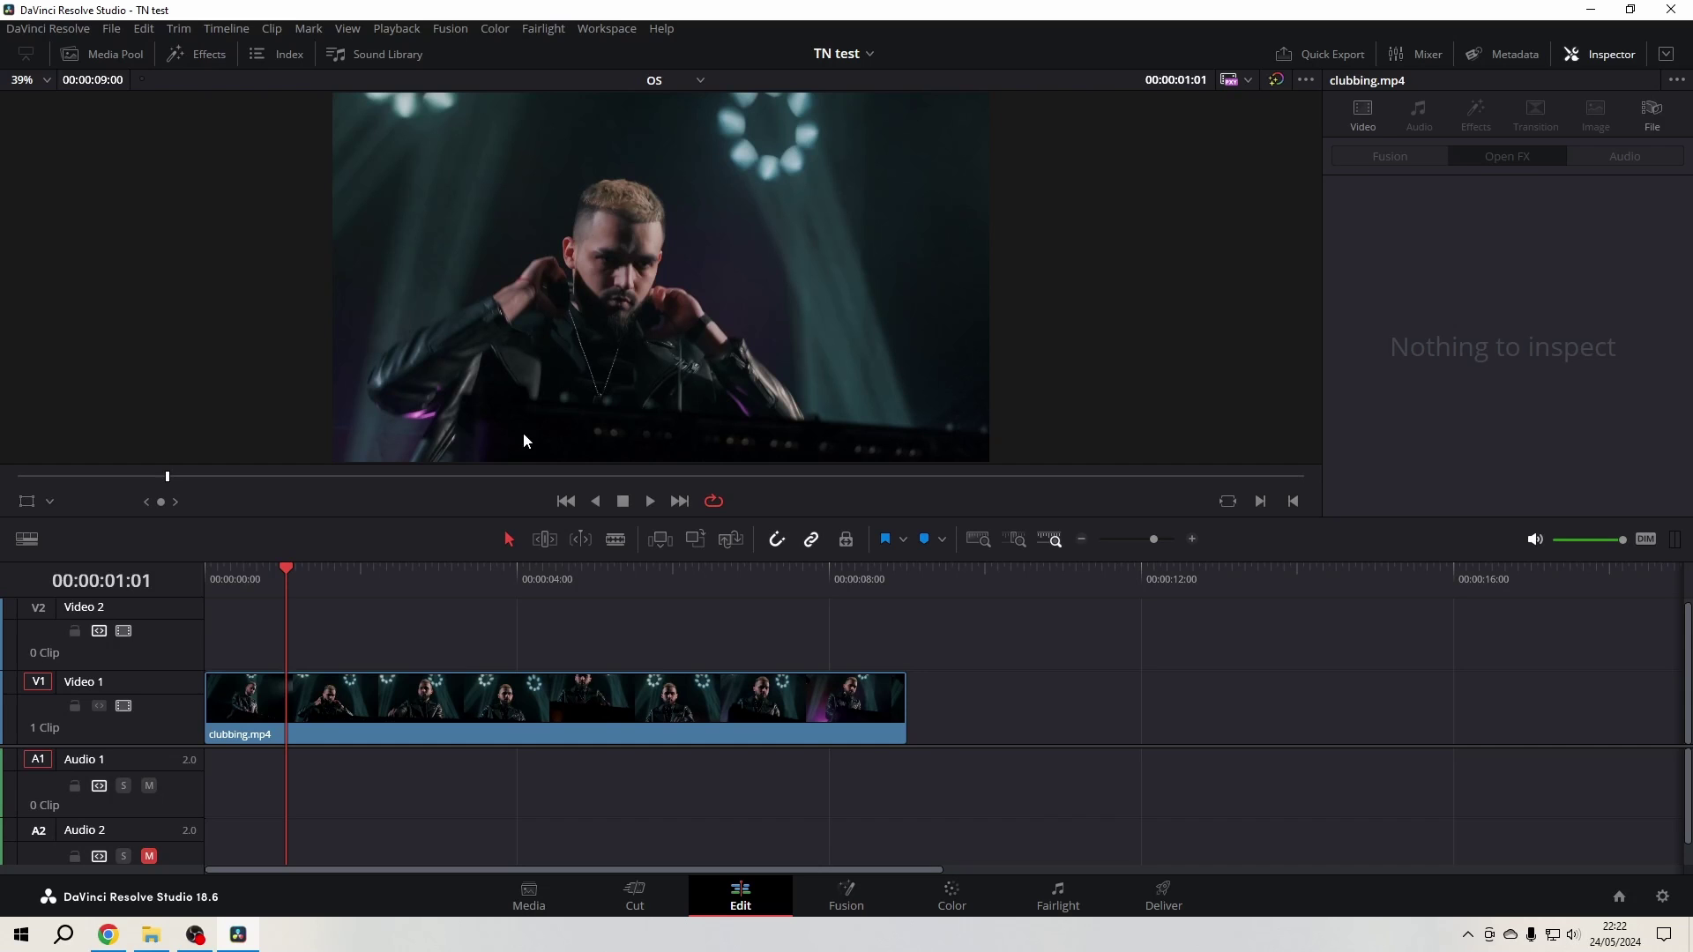
- Glance at the Edit menu, then show the User tab's Project Save and Load preferences
left_click(146, 29)
mouse_move(292, 85)
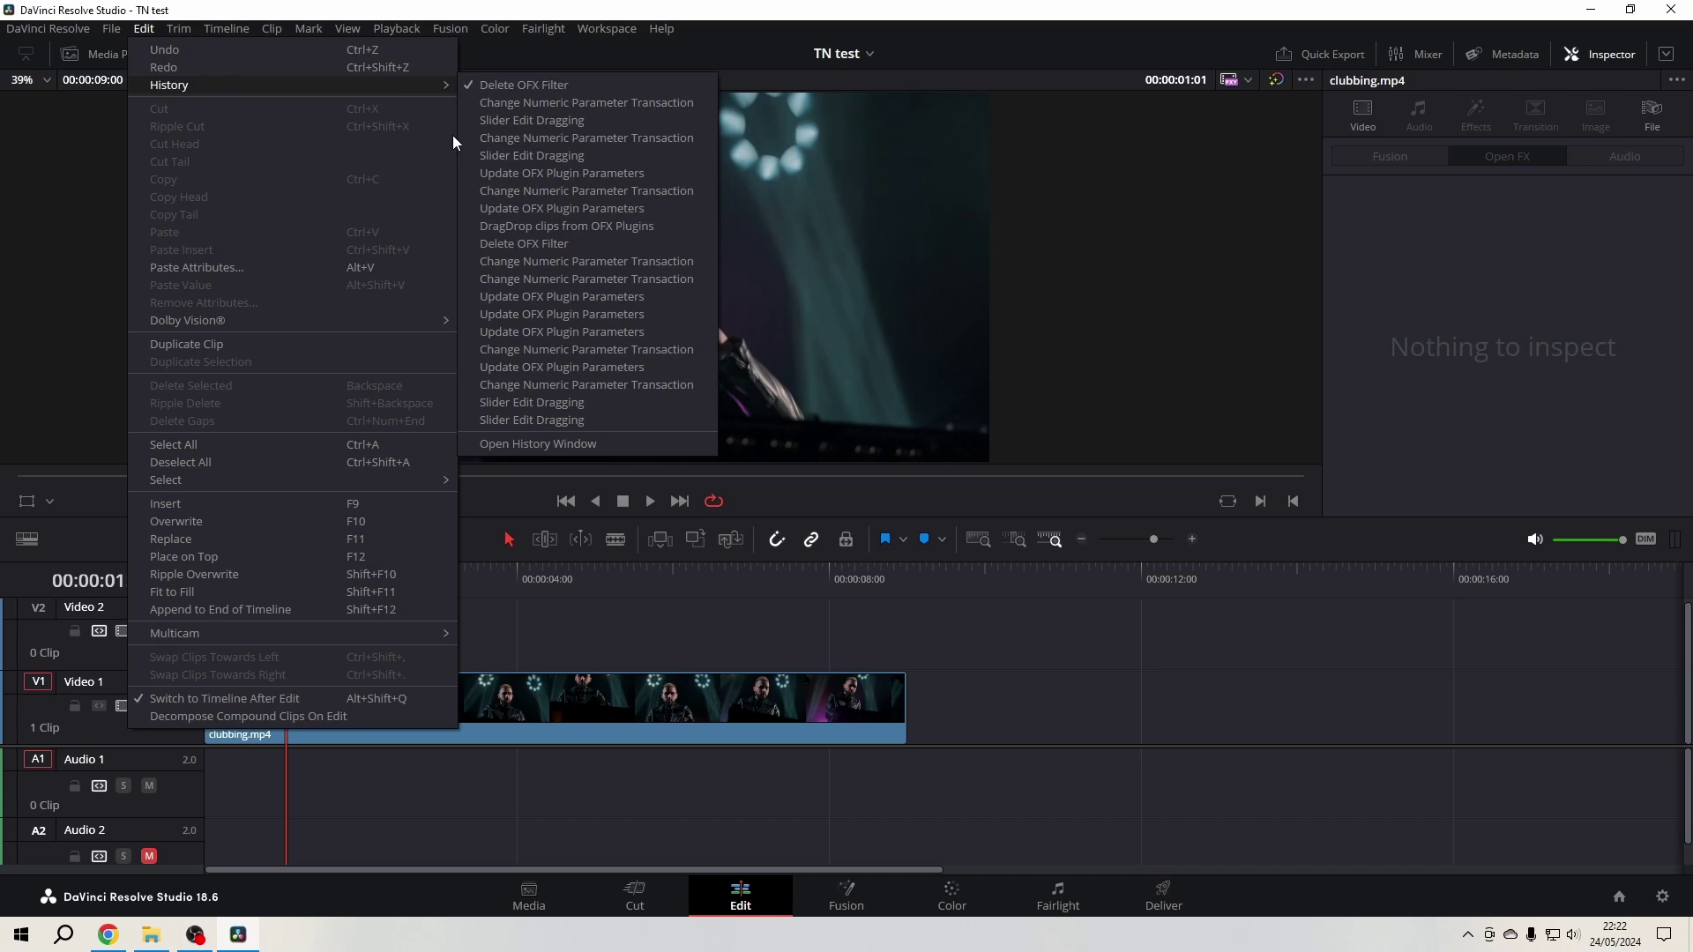
left_click(1262, 700)
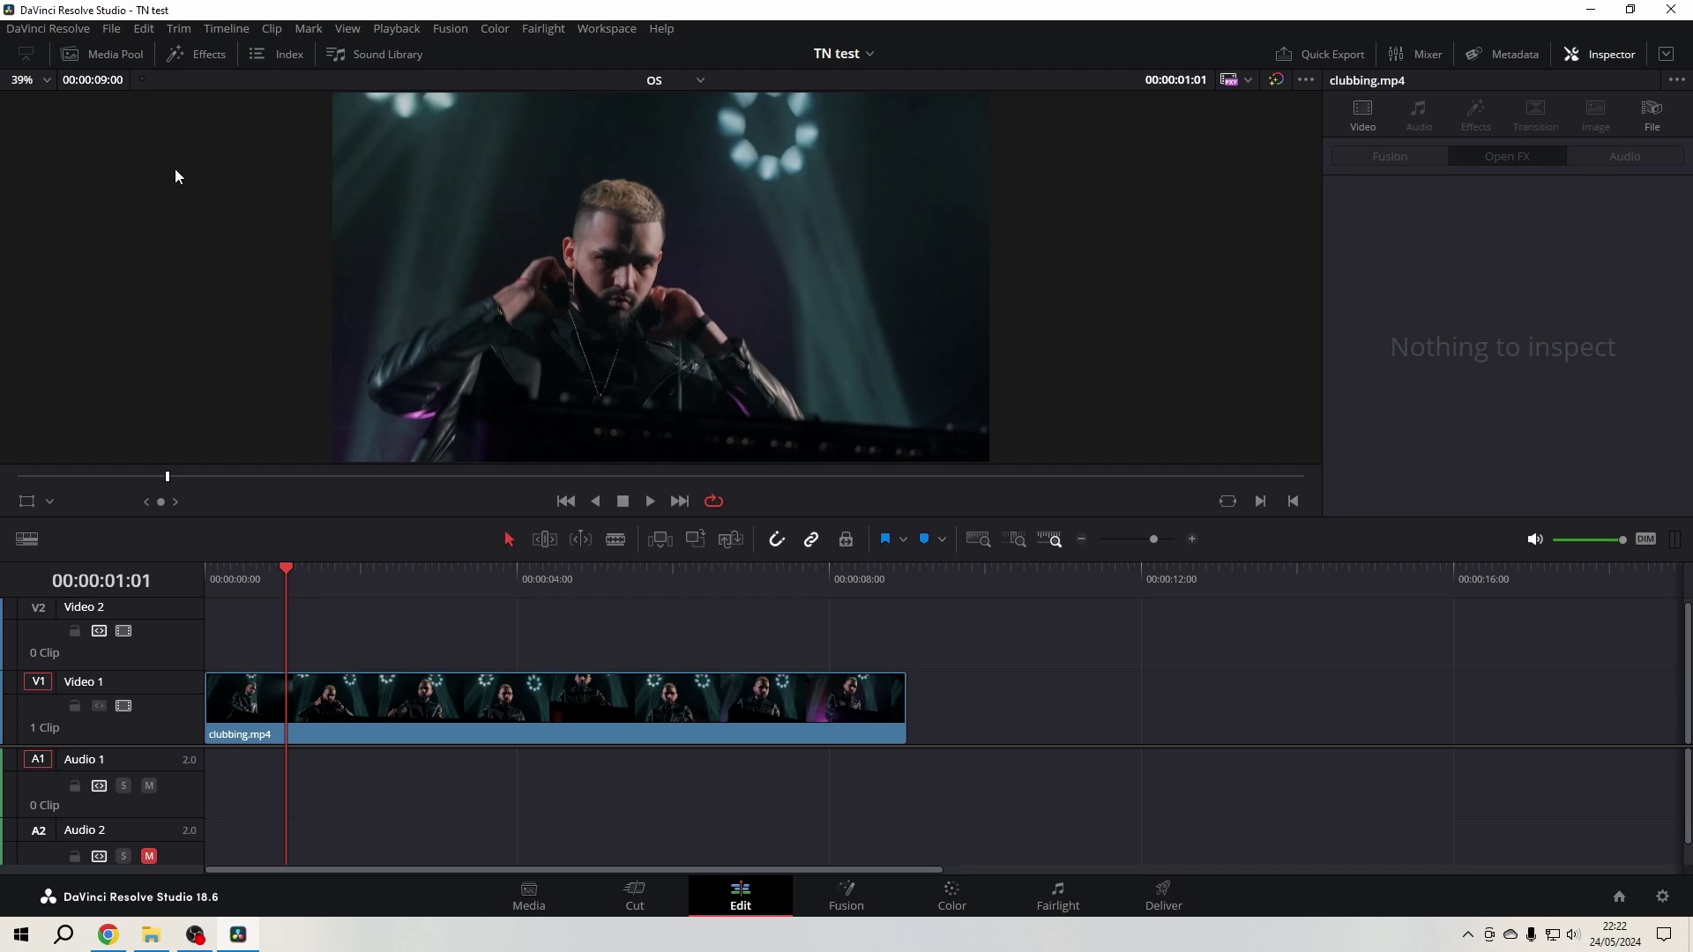
left_click(47, 28)
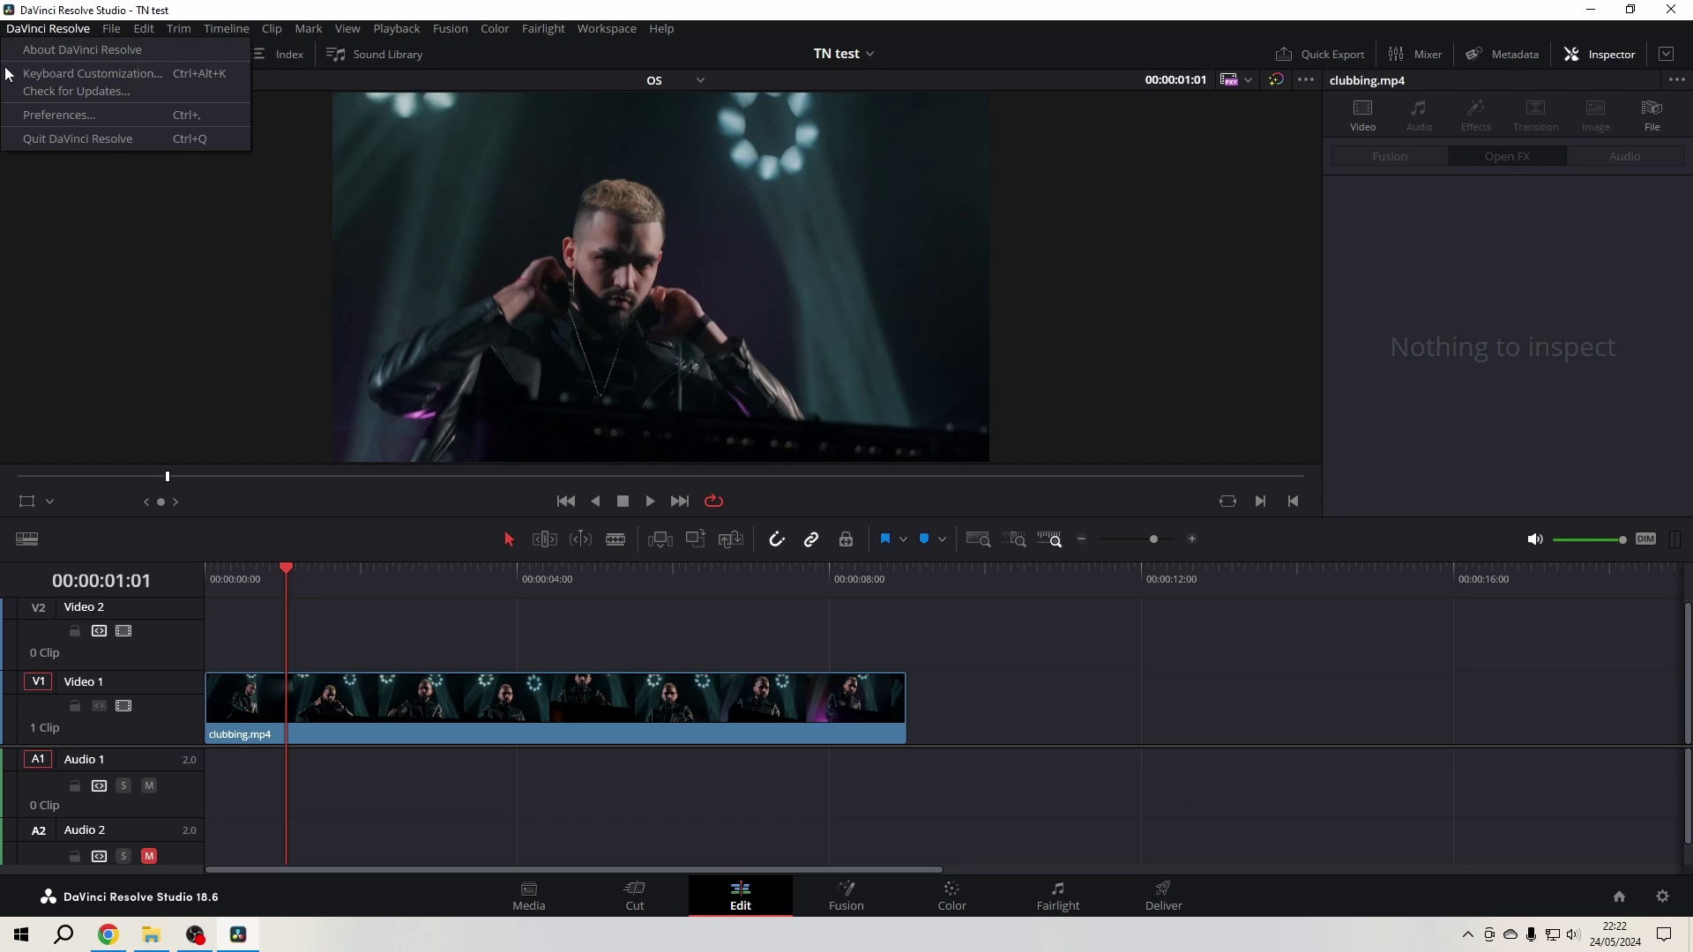
left_click(29, 109)
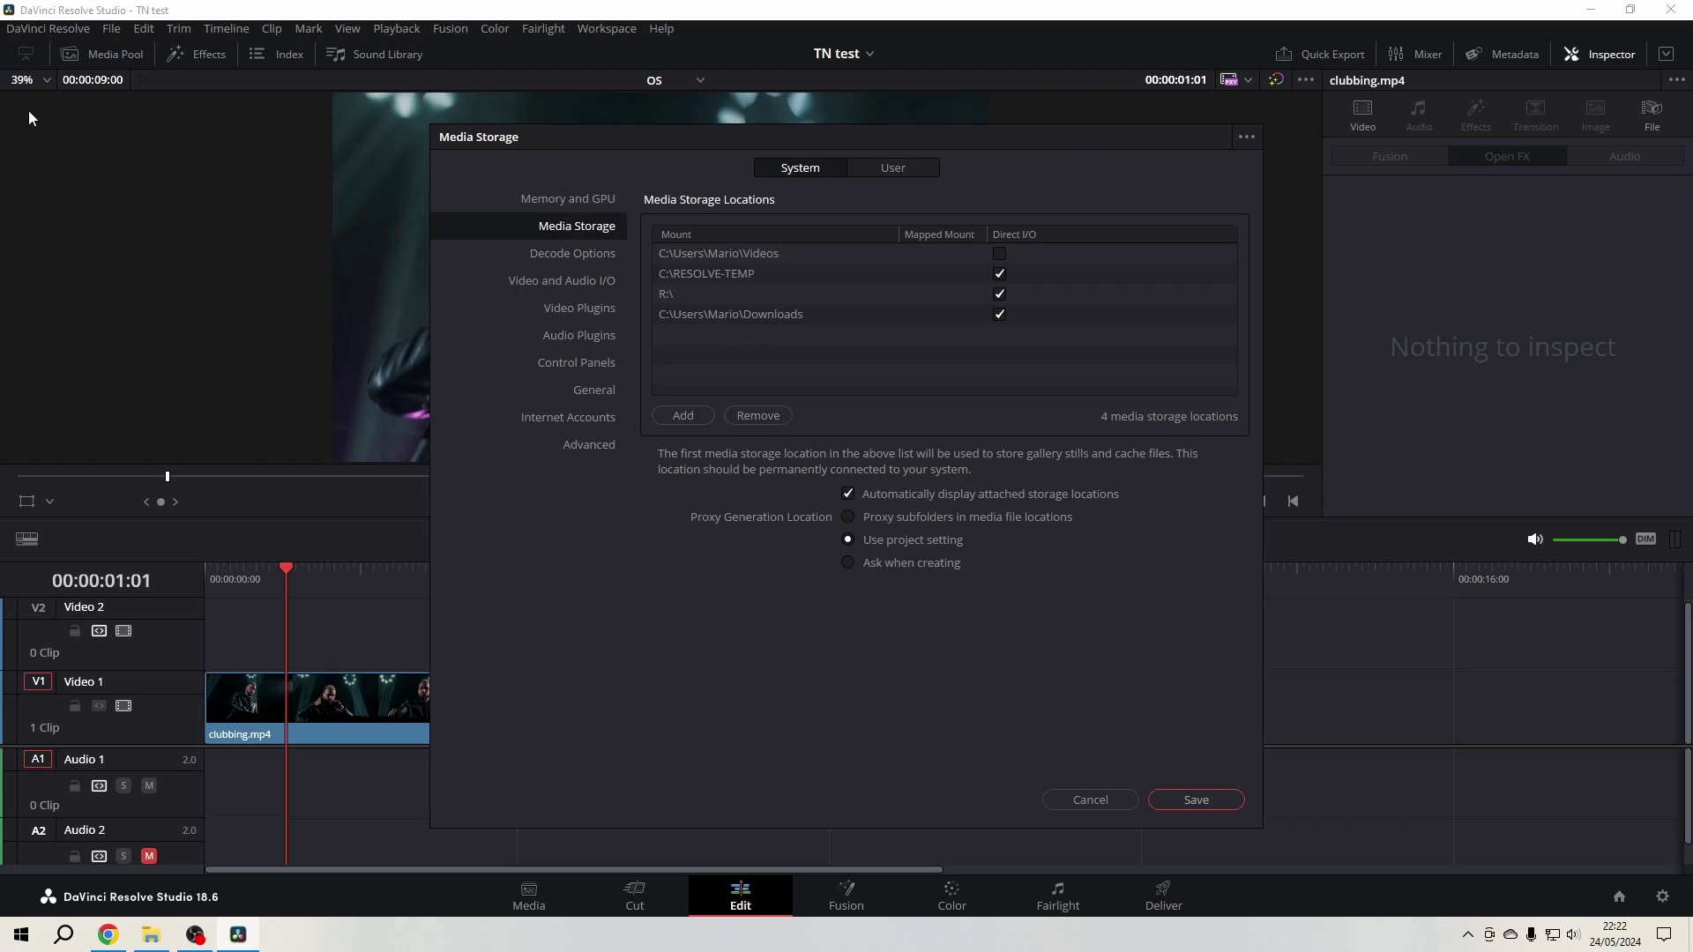
left_click(891, 173)
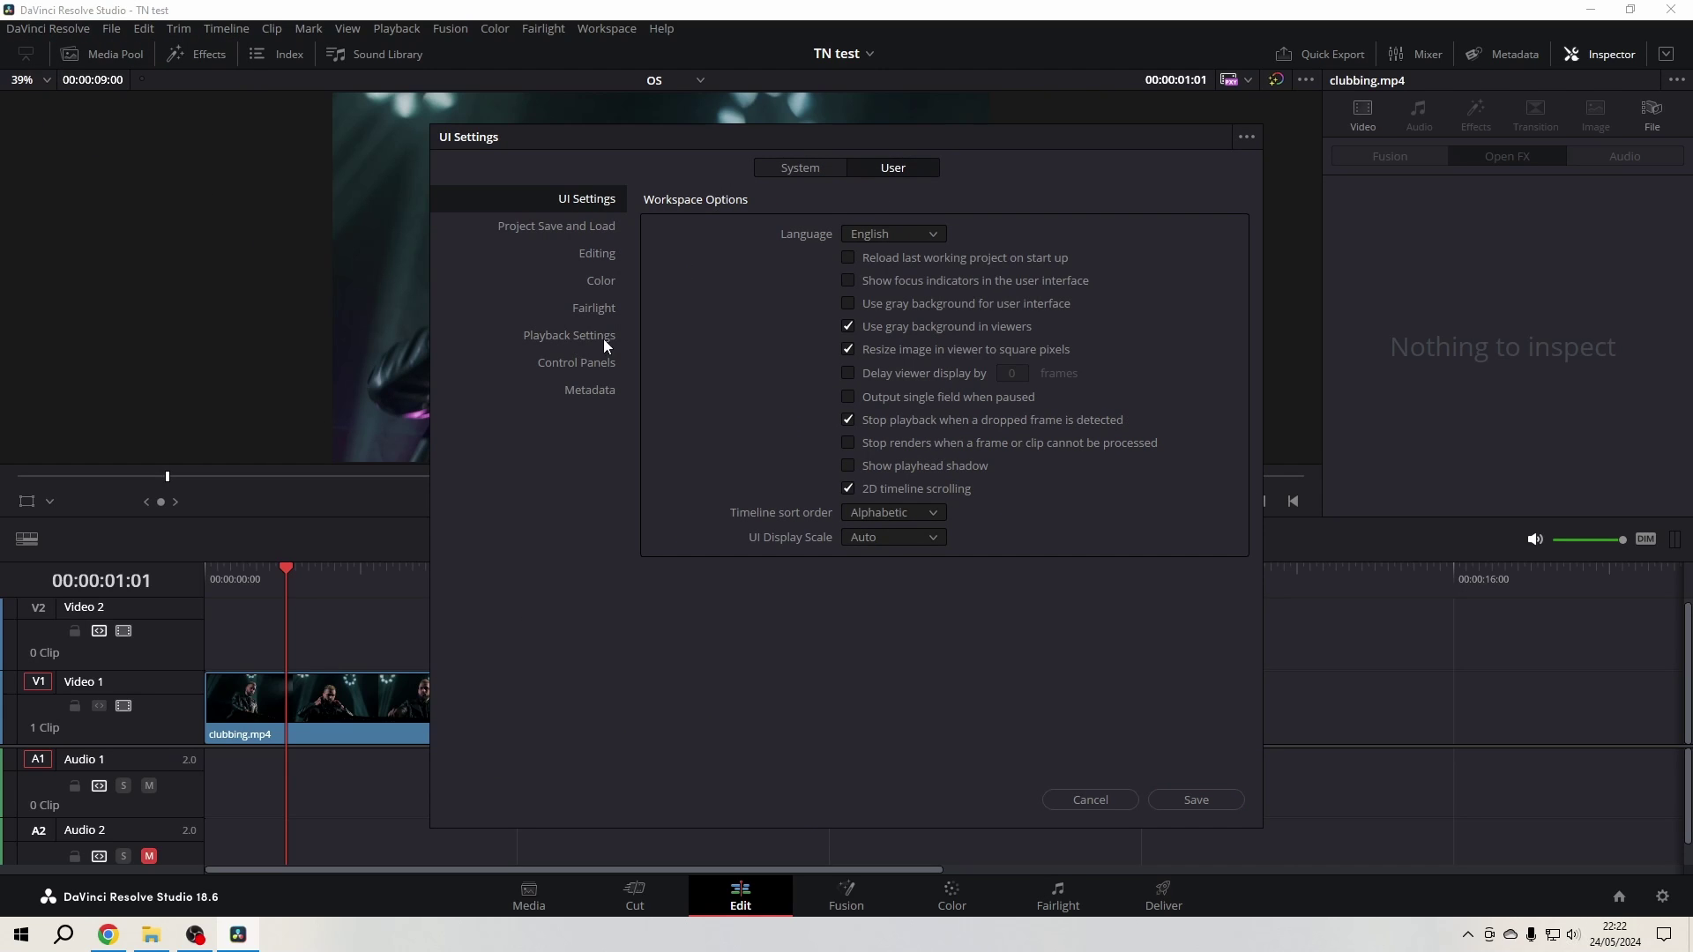
left_click(555, 232)
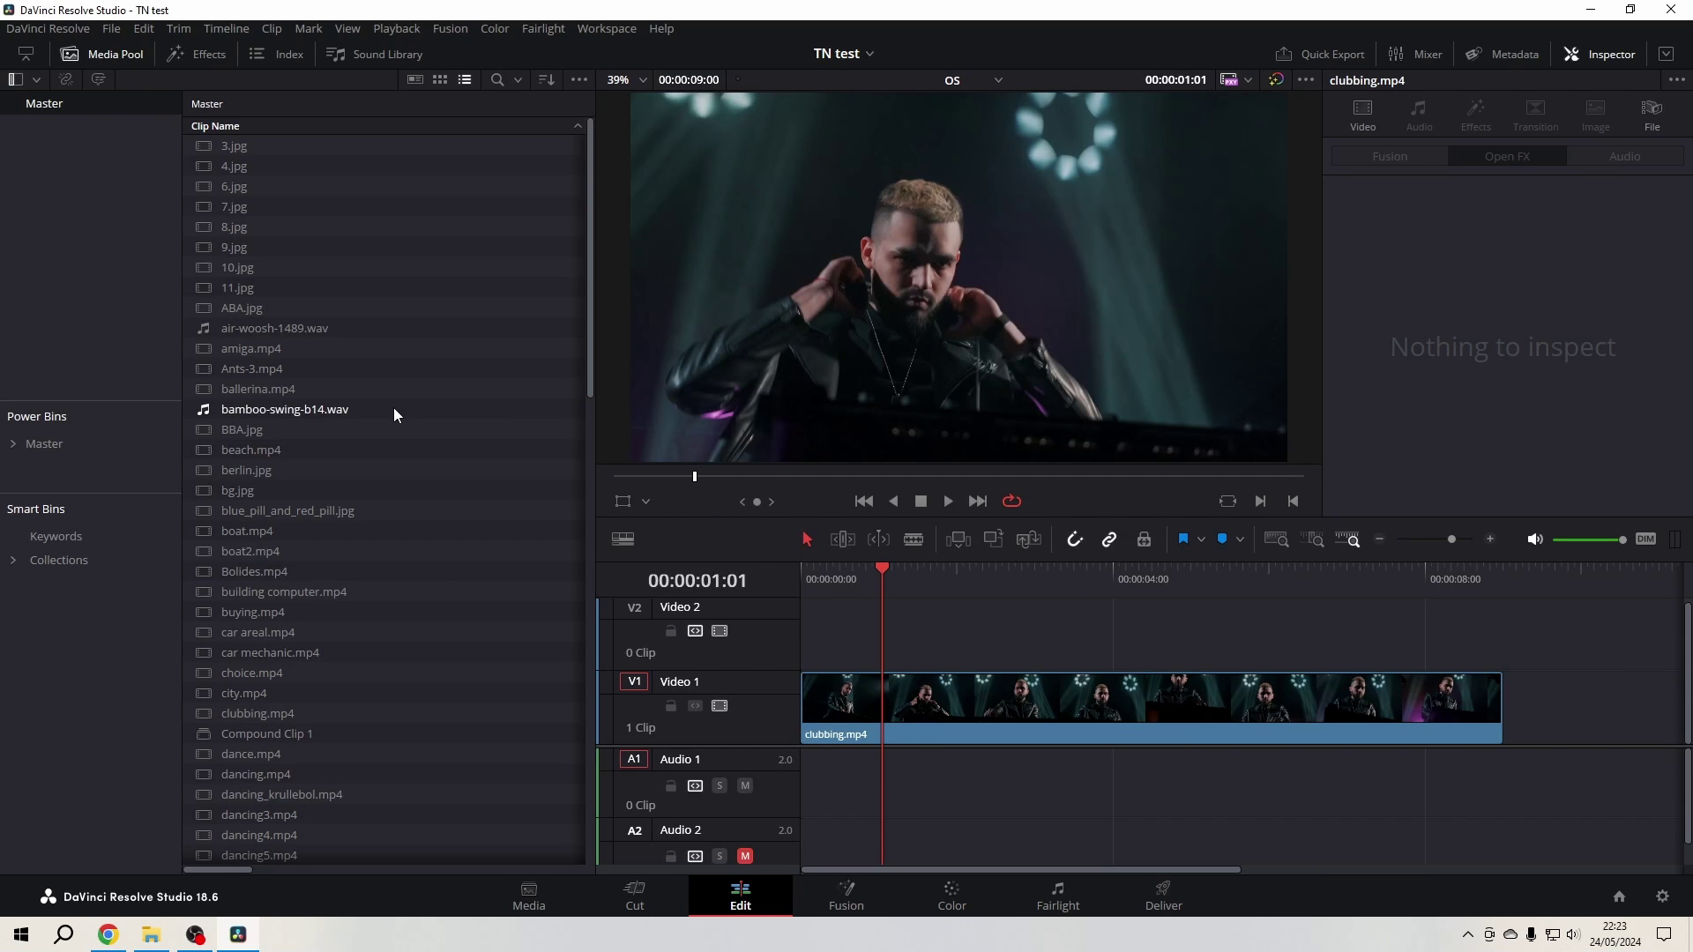
scroll(362, 433, "down", 5)
scroll(410, 602, "down", 5)
scroll(410, 602, "up", 5)
scroll(417, 634, "up", 5)
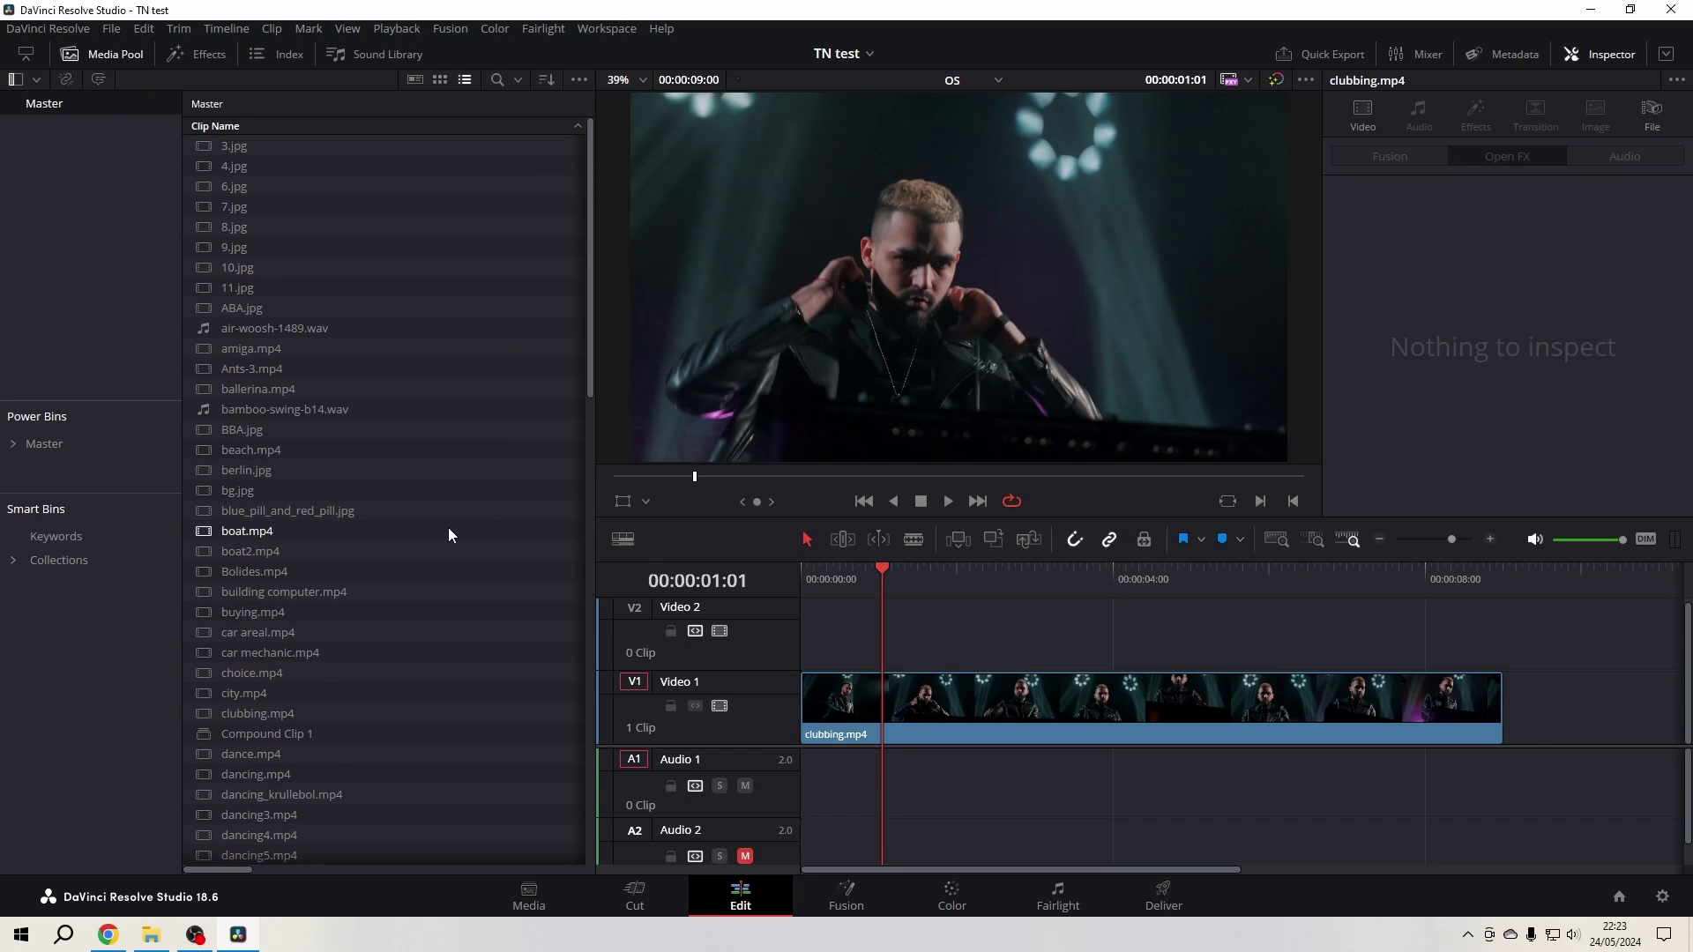
- Open the Timeline menu to list its timeline commands
left_click(223, 30)
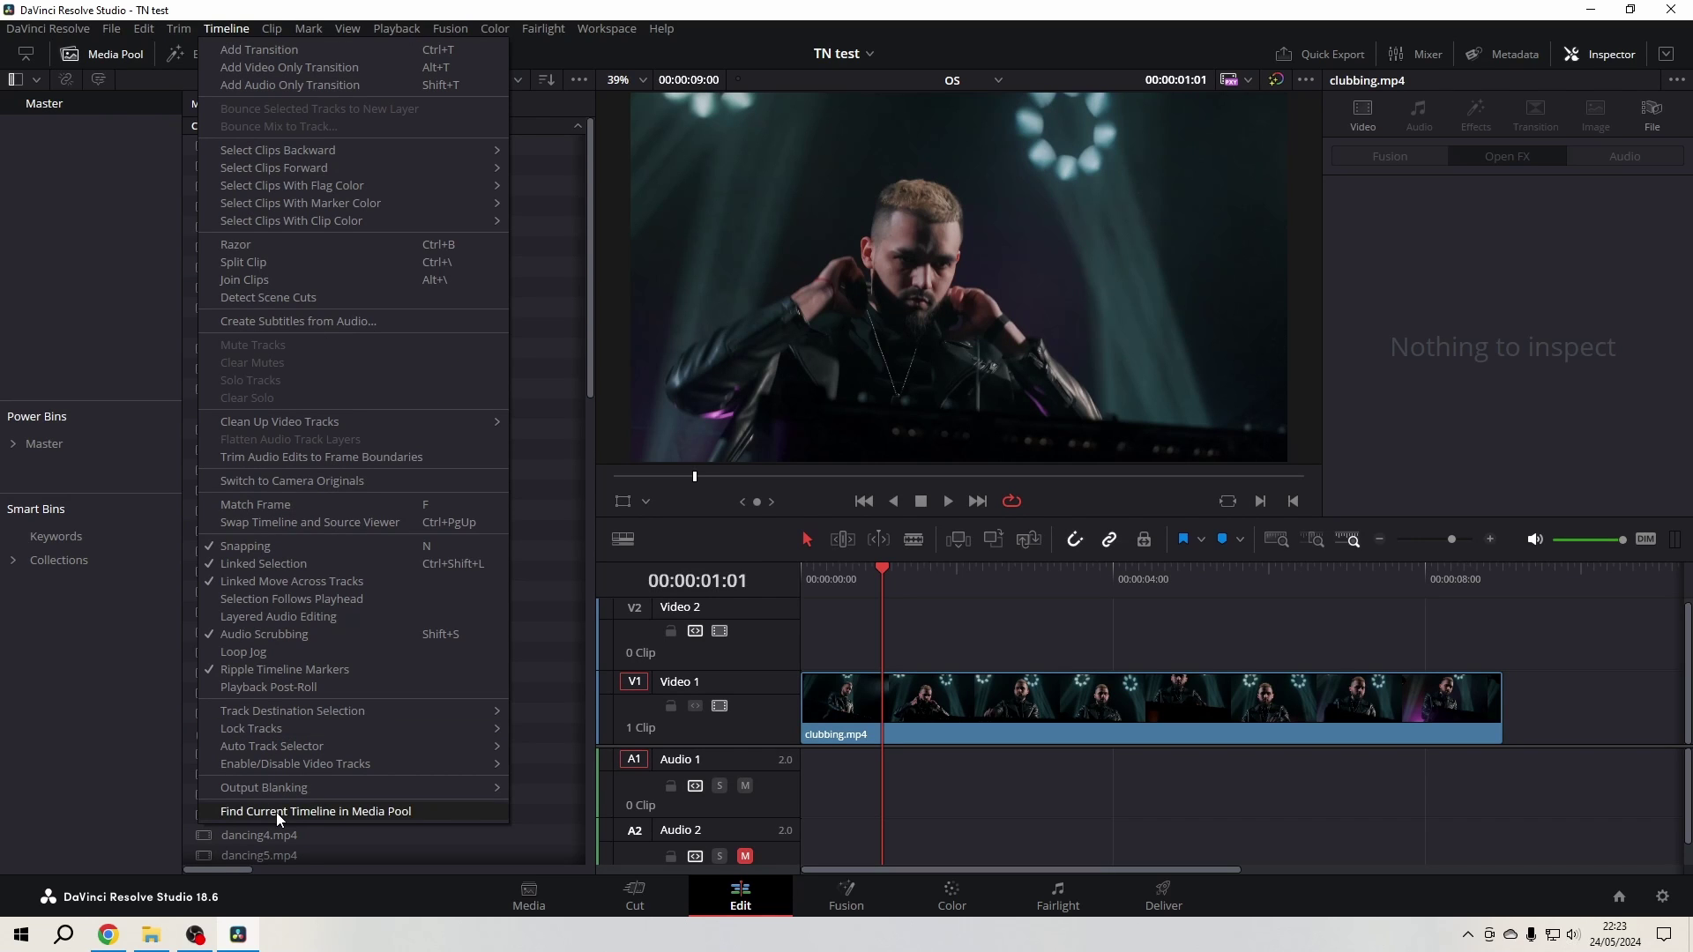
- Locate the current OS timeline in the Media Pool and open its right-click menu
left_click(276, 812)
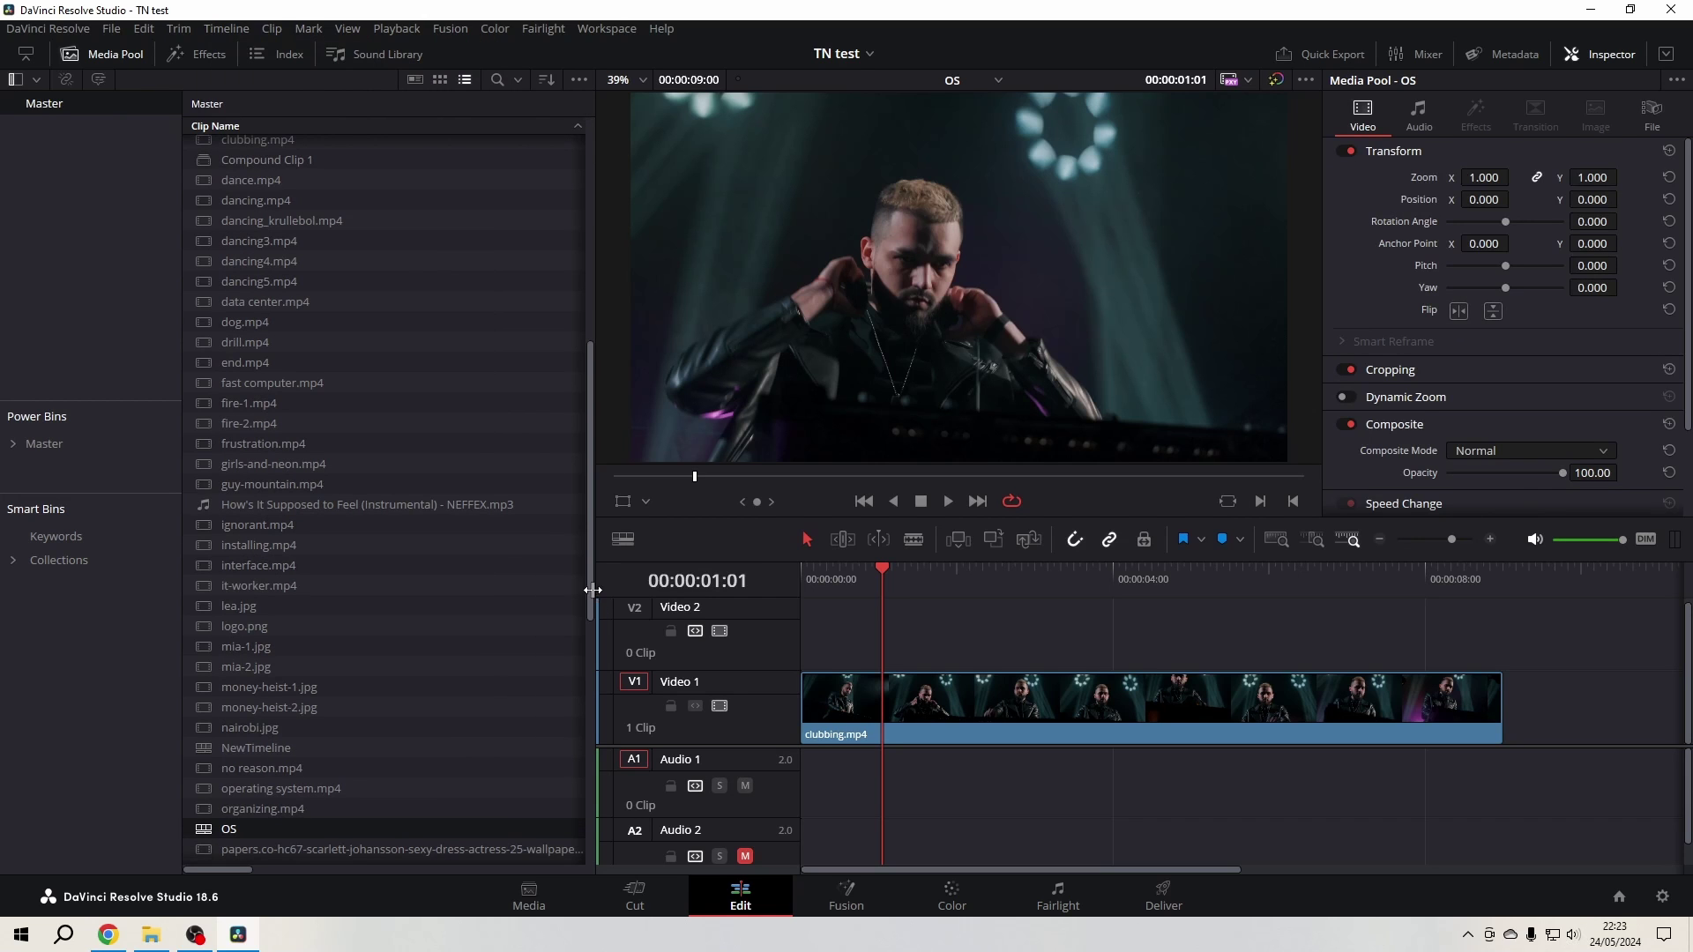
right_click(208, 836)
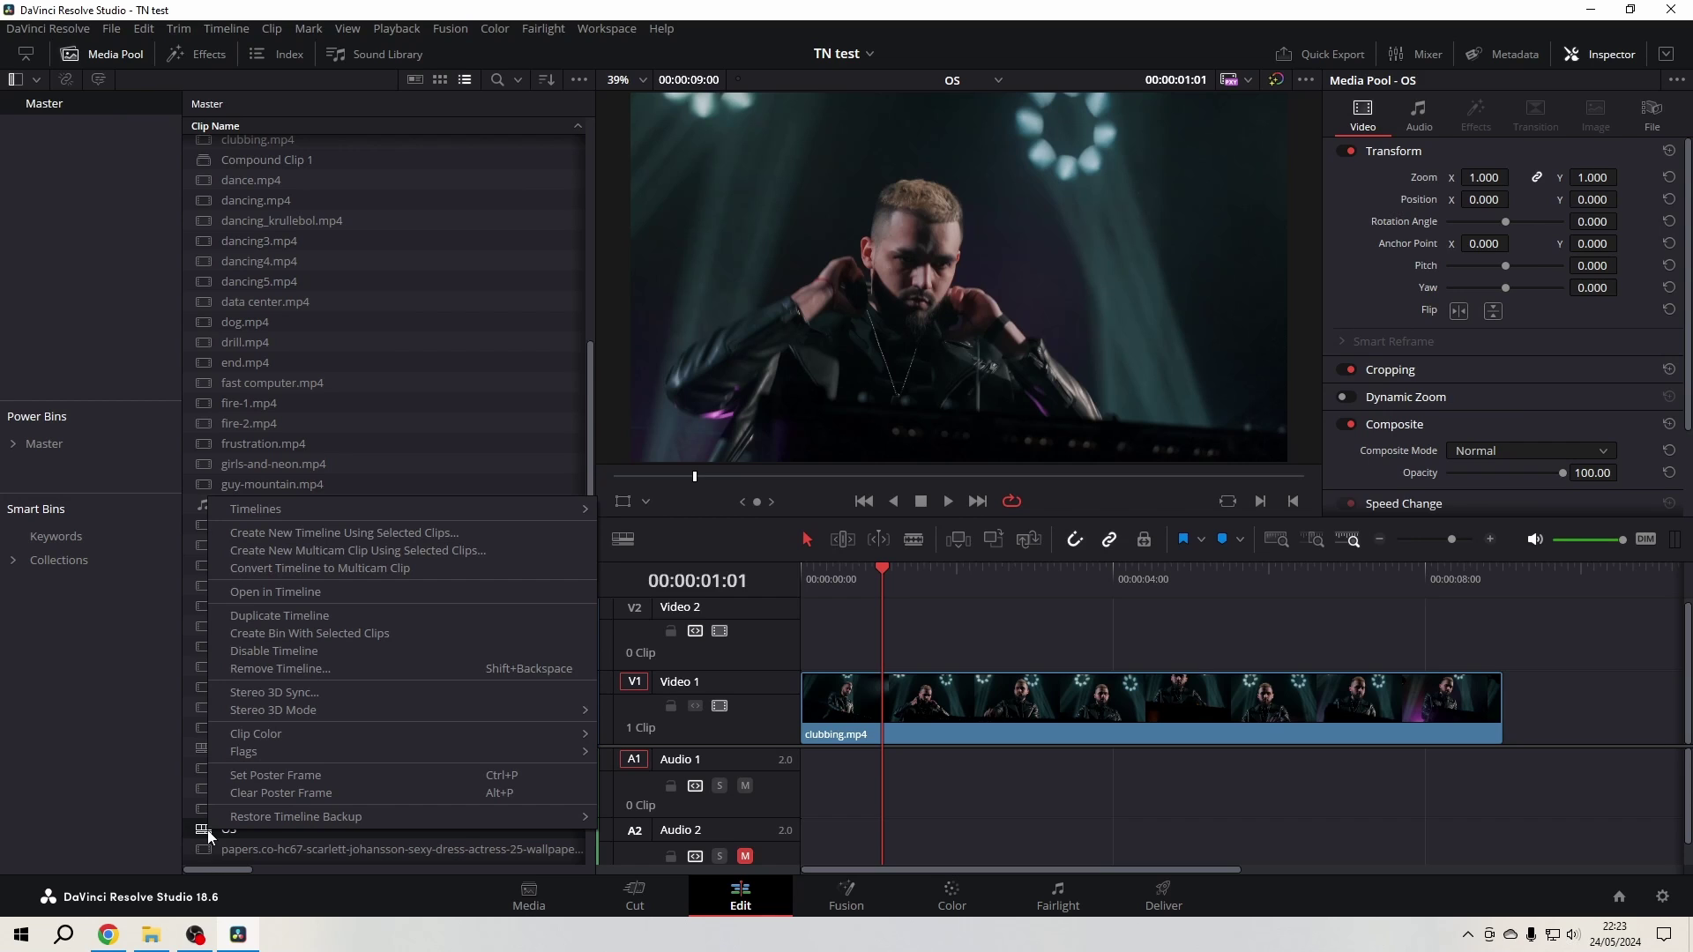